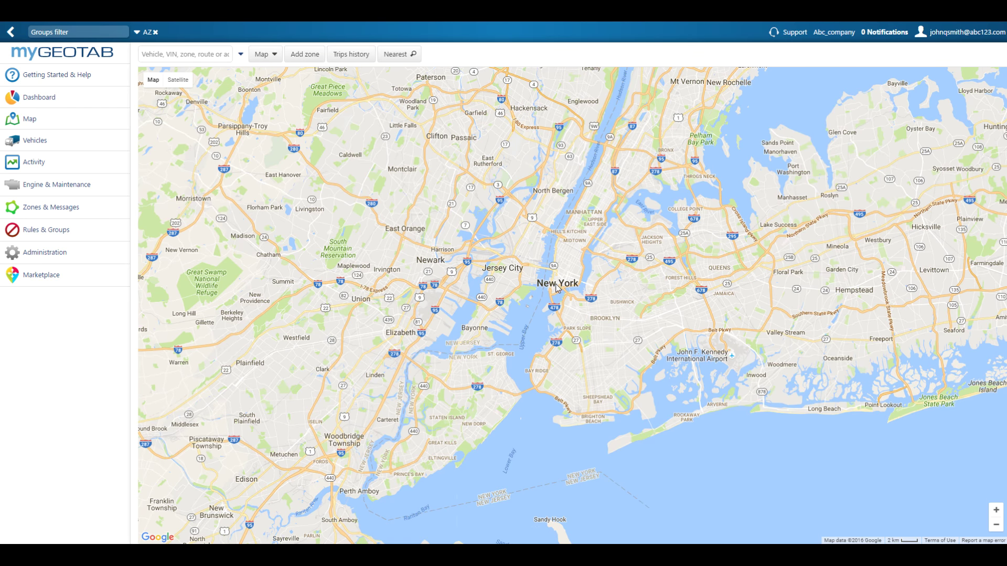
# - Add a zone by outlining Battery Park at Manhattan's southern tip with a closed nine-point polygon
pyautogui.scroll(1, 556, 297)
pyautogui.scroll(2, 555, 298)
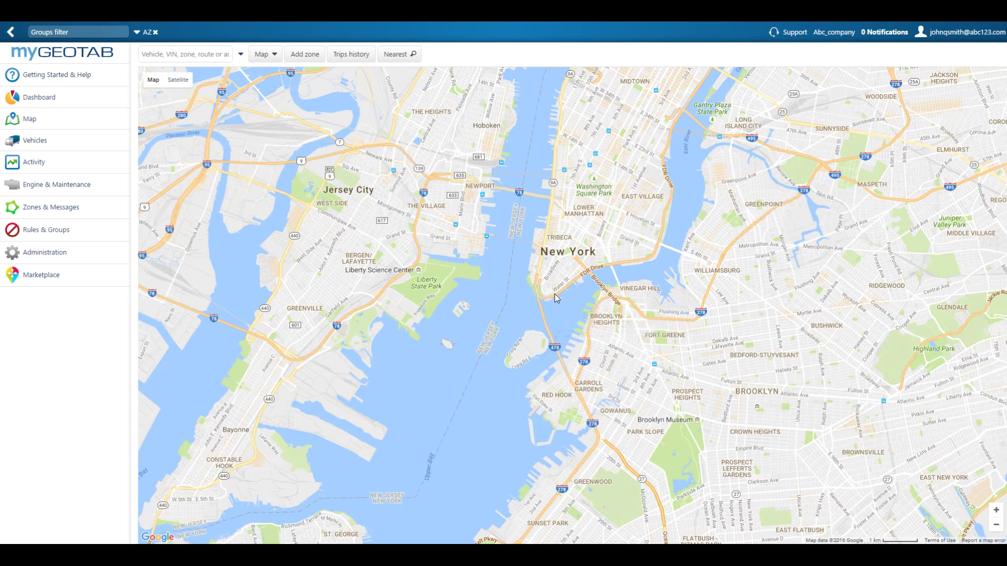
pyautogui.scroll(3, 538, 290)
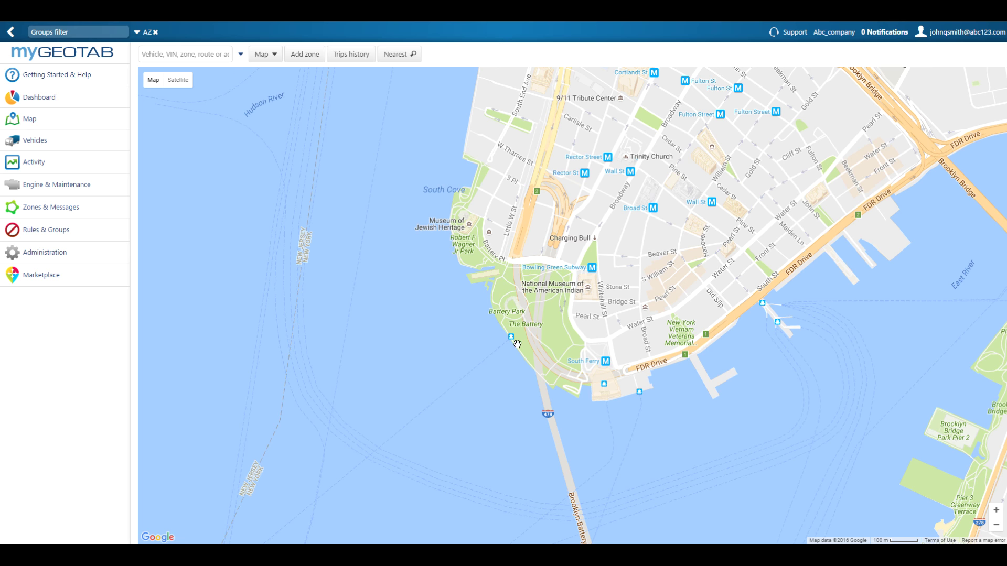
pyautogui.scroll(1, 530, 347)
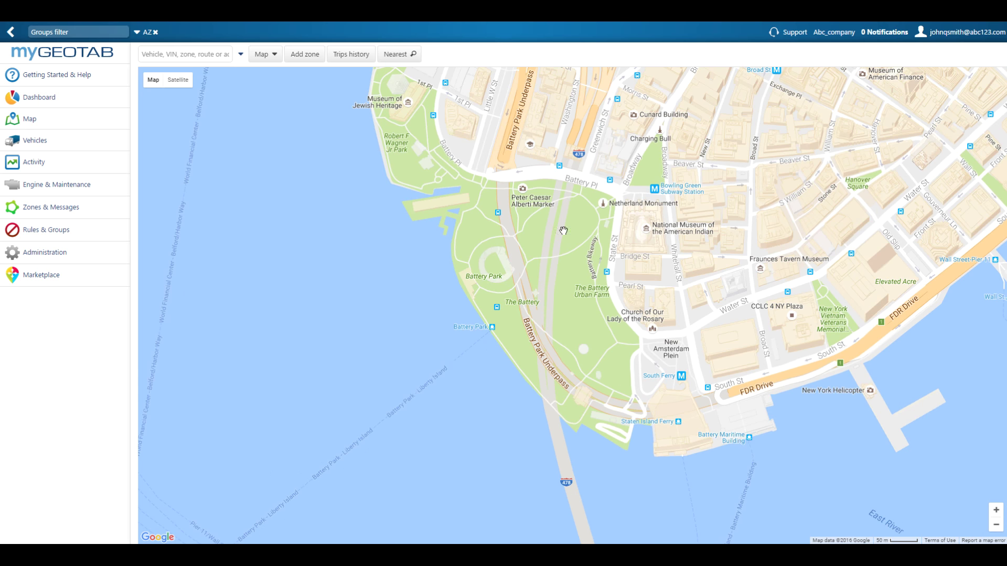
pyautogui.click(308, 58)
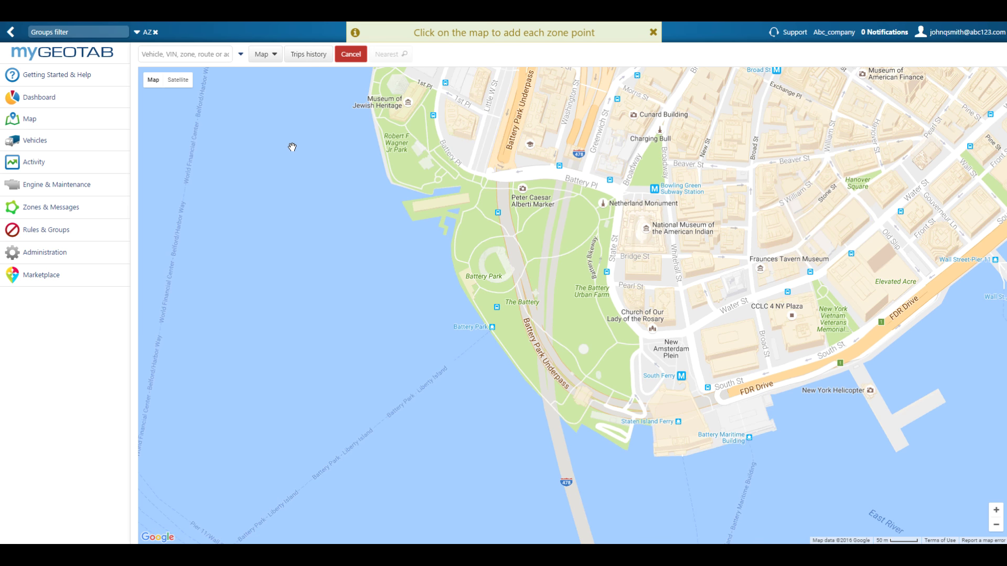
pyautogui.click(472, 153)
pyautogui.click(449, 242)
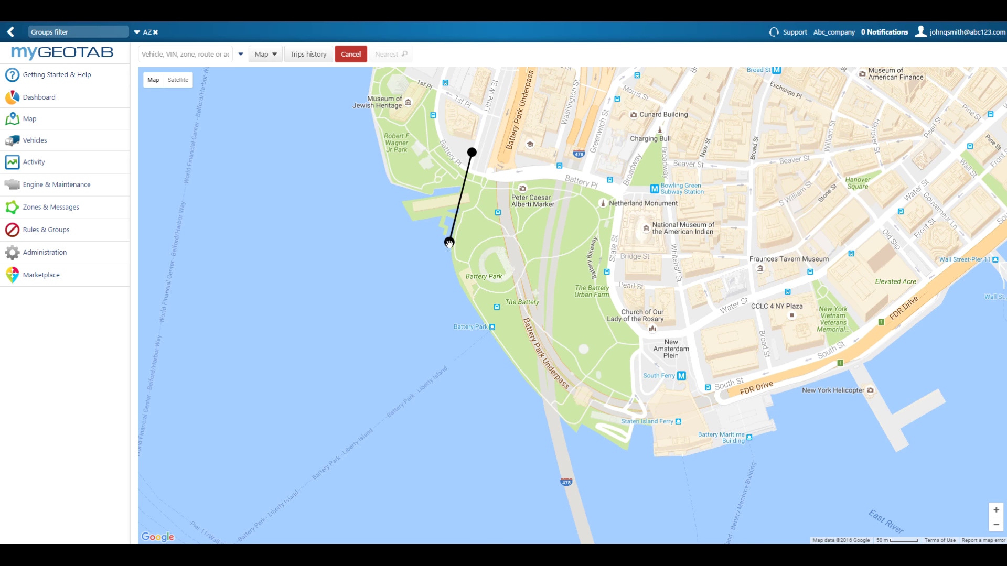
pyautogui.click(477, 314)
pyautogui.click(518, 375)
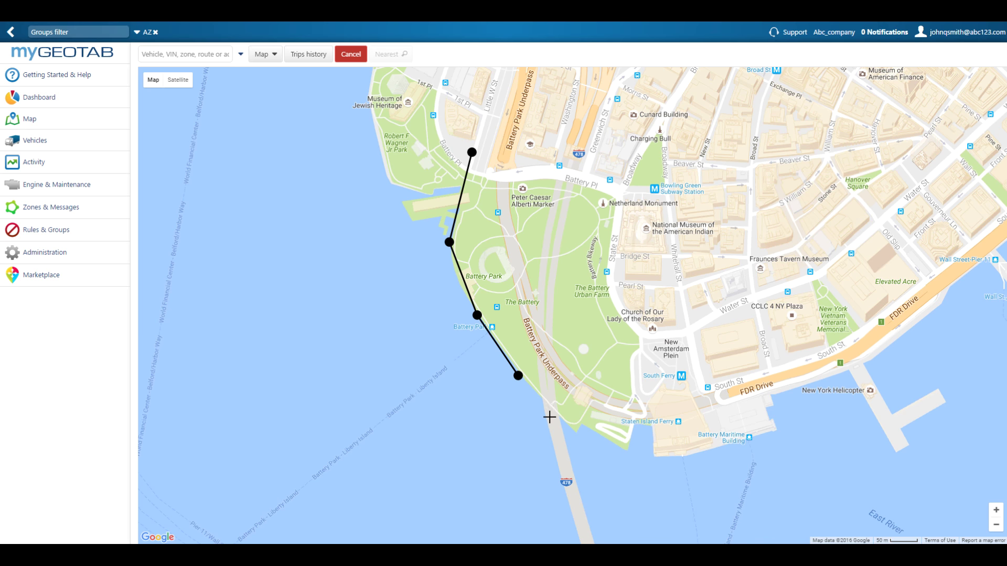
pyautogui.click(557, 415)
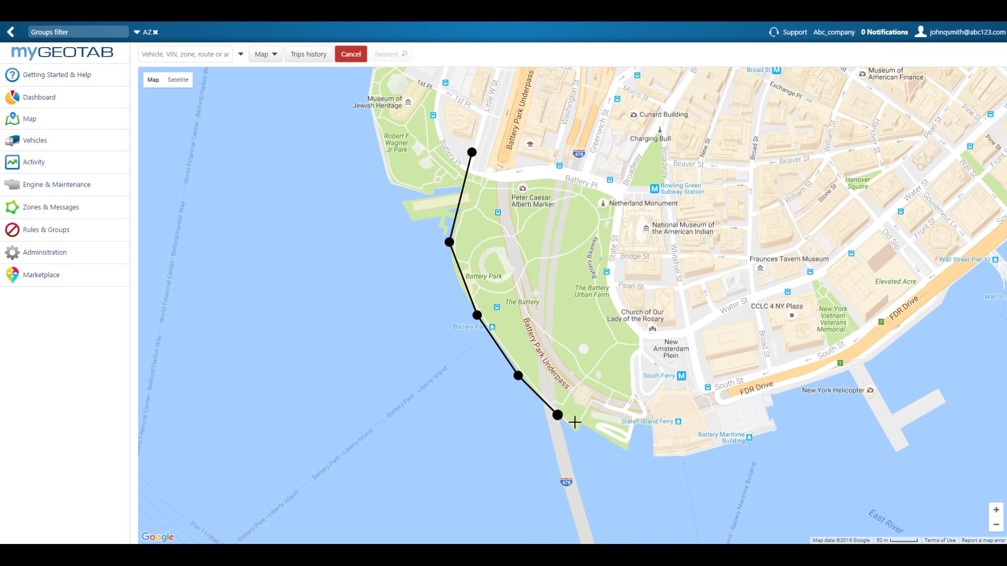
pyautogui.click(645, 452)
pyautogui.click(643, 330)
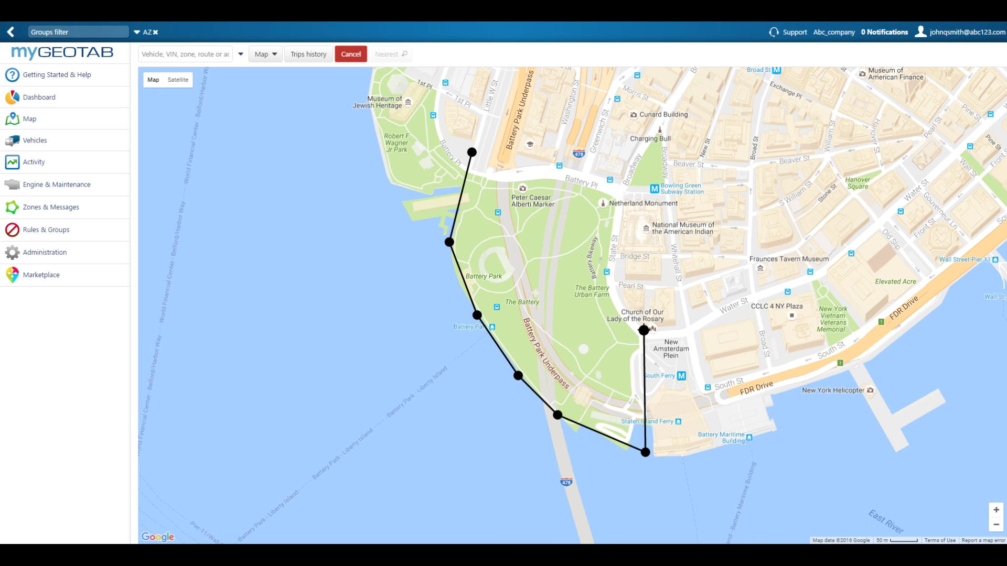
pyautogui.click(617, 269)
pyautogui.click(625, 186)
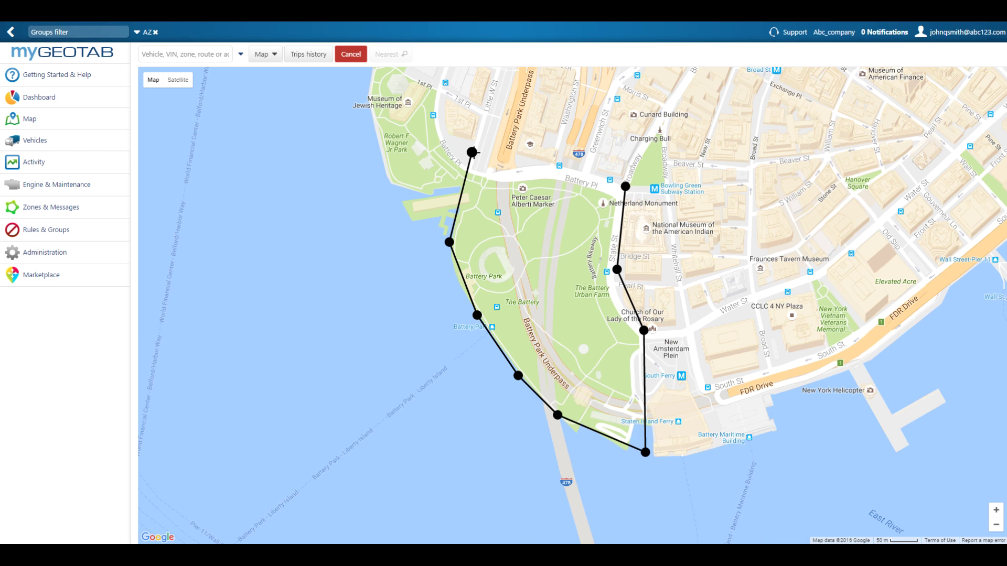
pyautogui.click(472, 152)
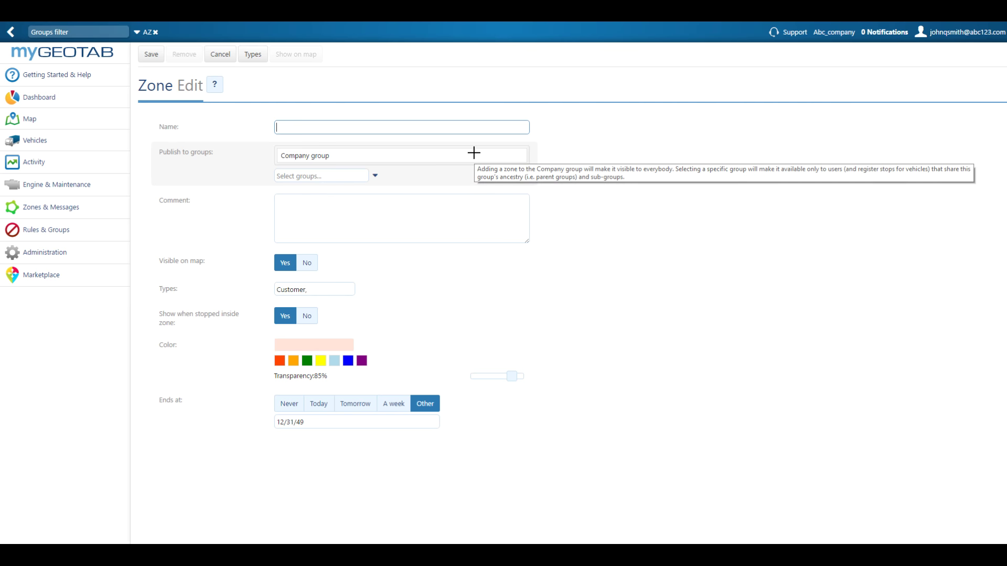
# - Name the zone Battery Park and save it with the other settings at their defaults
pyautogui.write('Battery Pa')
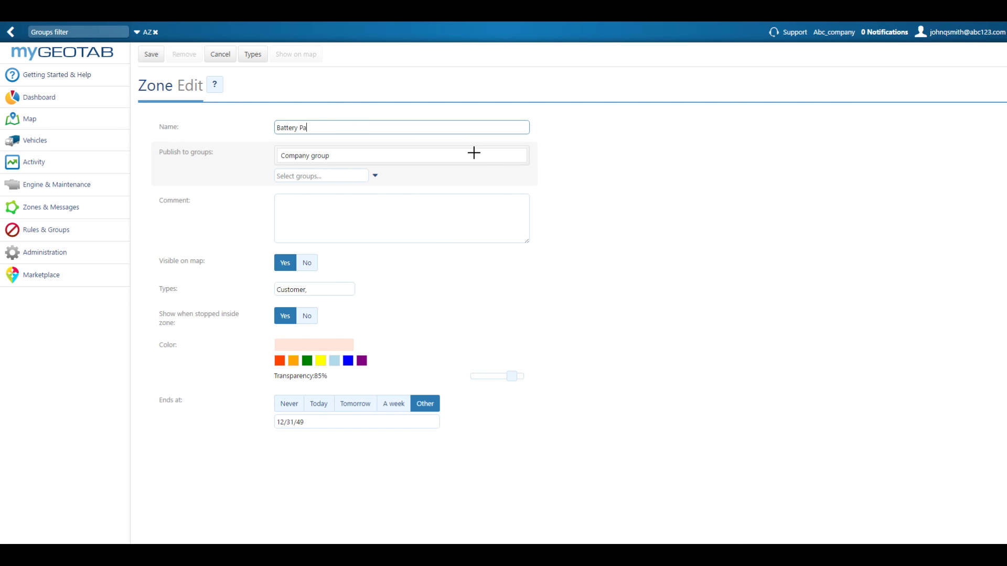
pyautogui.write('rk')
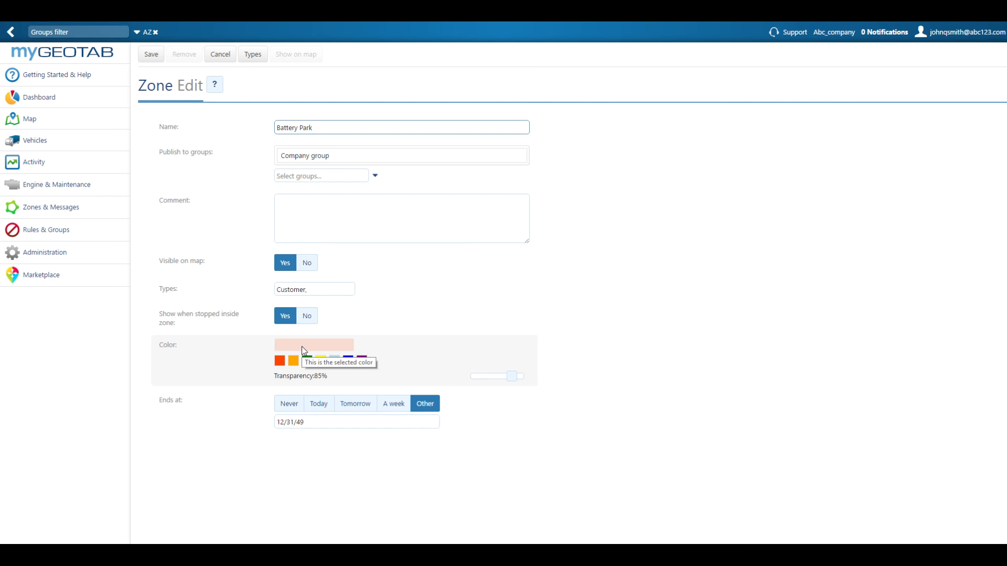
pyautogui.click(151, 56)
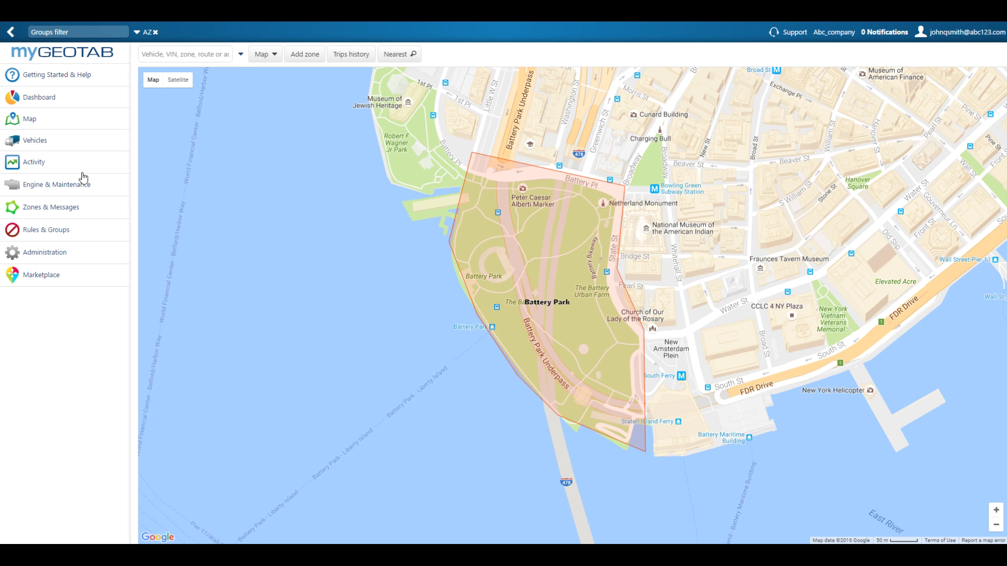
# - Open the Import Zones page and show its help with the example Excel table layouts
pyautogui.click(67, 212)
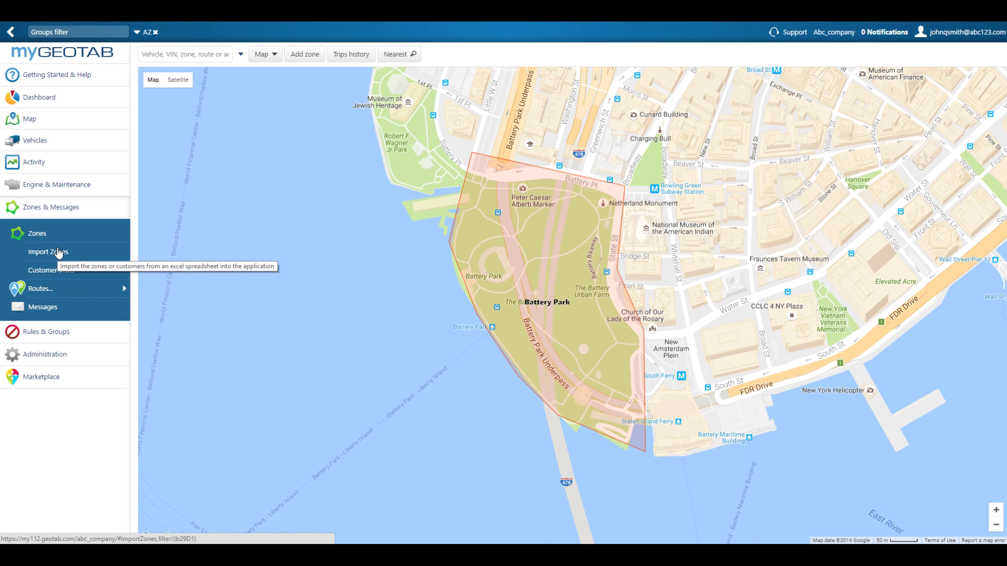
pyautogui.click(59, 252)
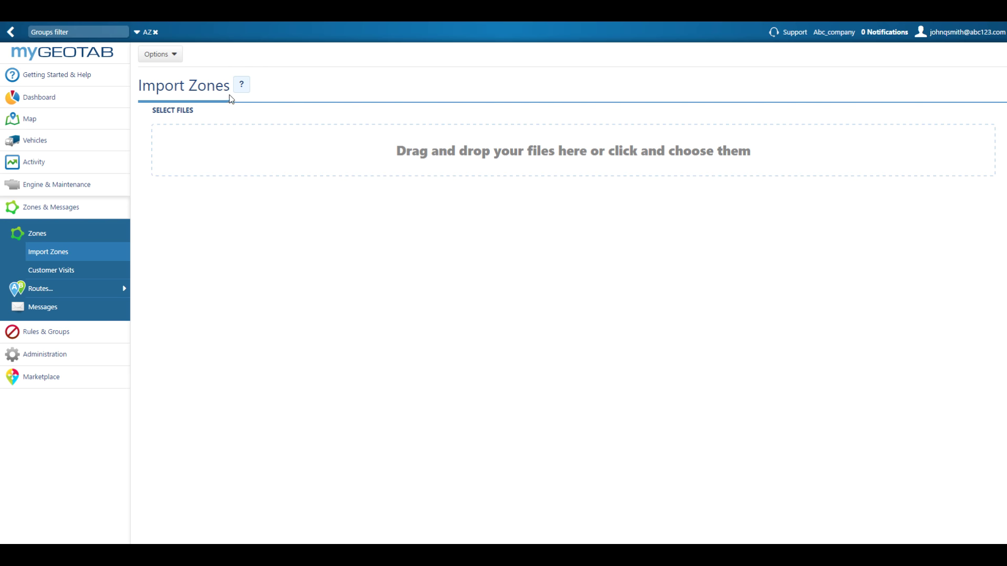
pyautogui.click(240, 85)
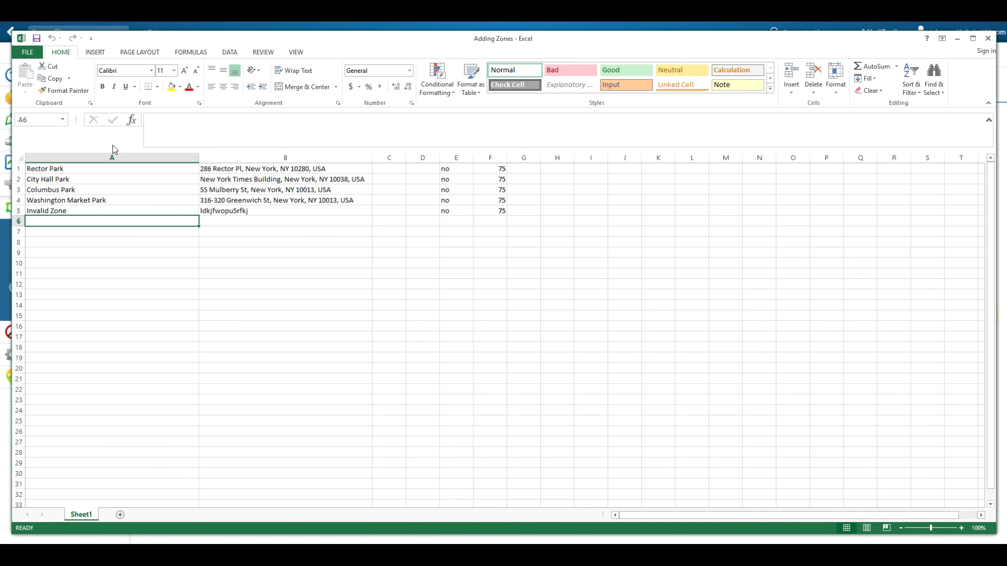
# - In Excel's Adding Zones workbook, enter Geotab USA as the zone name in A6 and its street address in B6
pyautogui.write('Geotab USA')
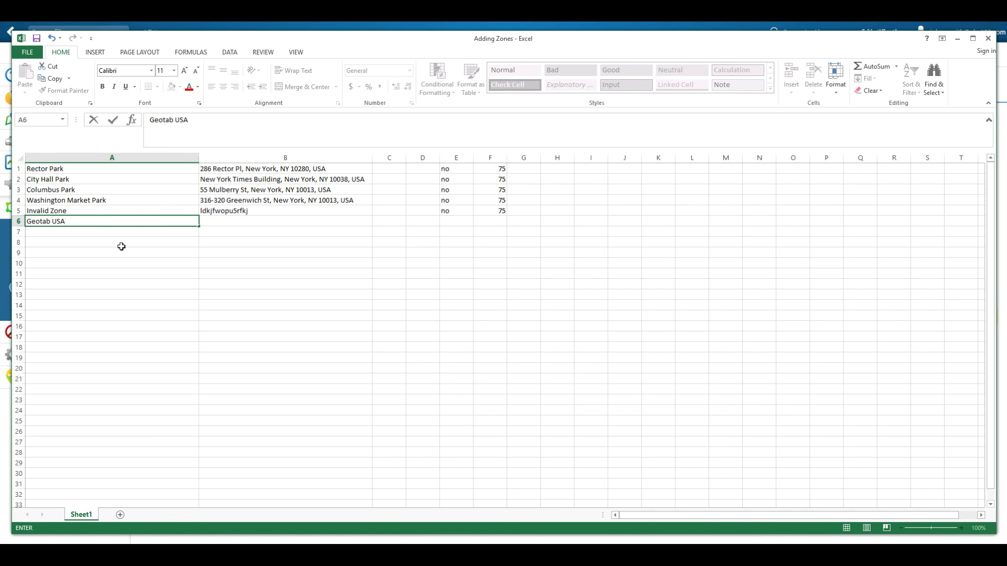
pyautogui.press('Tab')
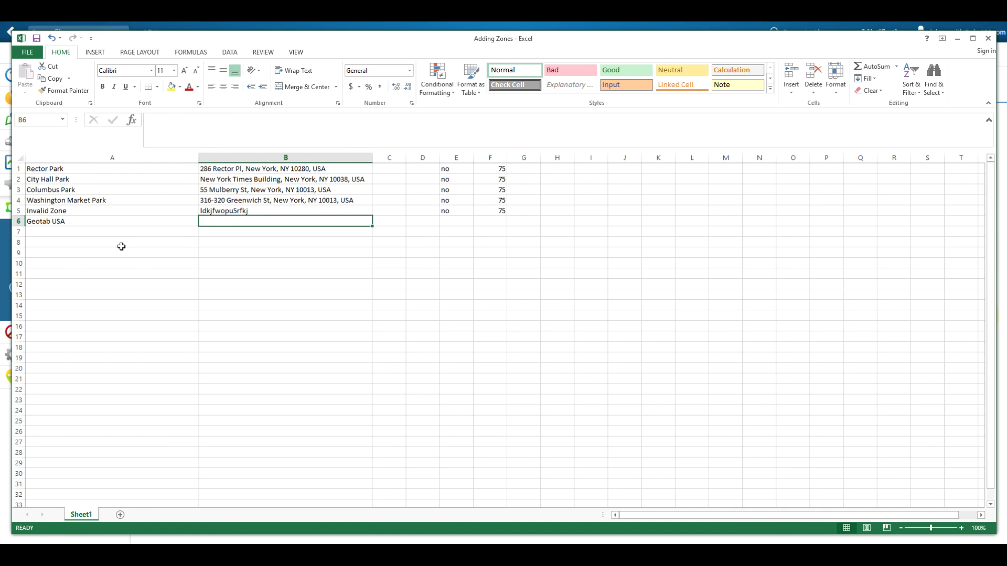
pyautogui.write('8894 Spanish Ridge Las Vegas NV 89148')
pyautogui.press('Tab')
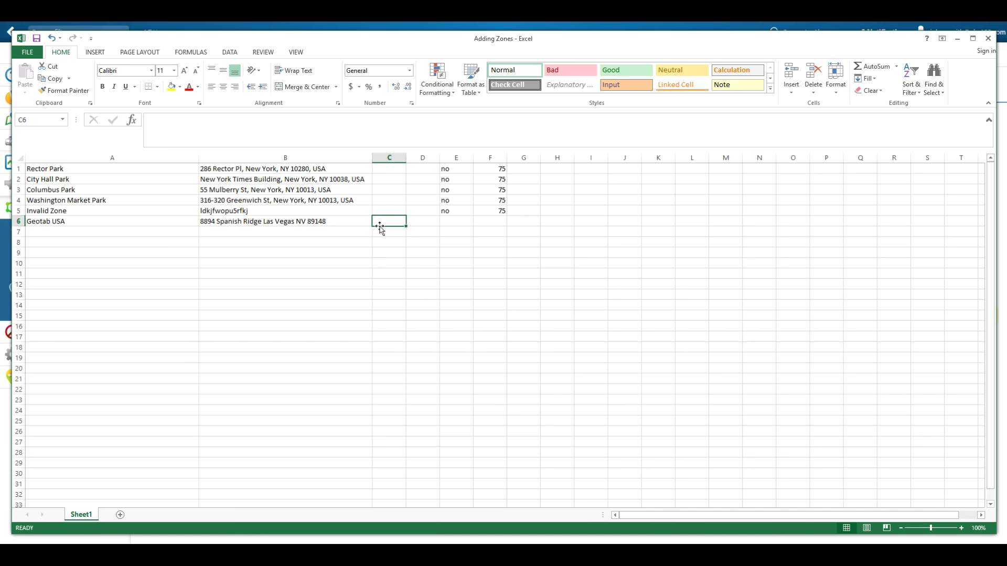
# - Leave C6 and D6 blank, and complete the Geotab USA row with no in E6 and 75 in F6
pyautogui.click(416, 219)
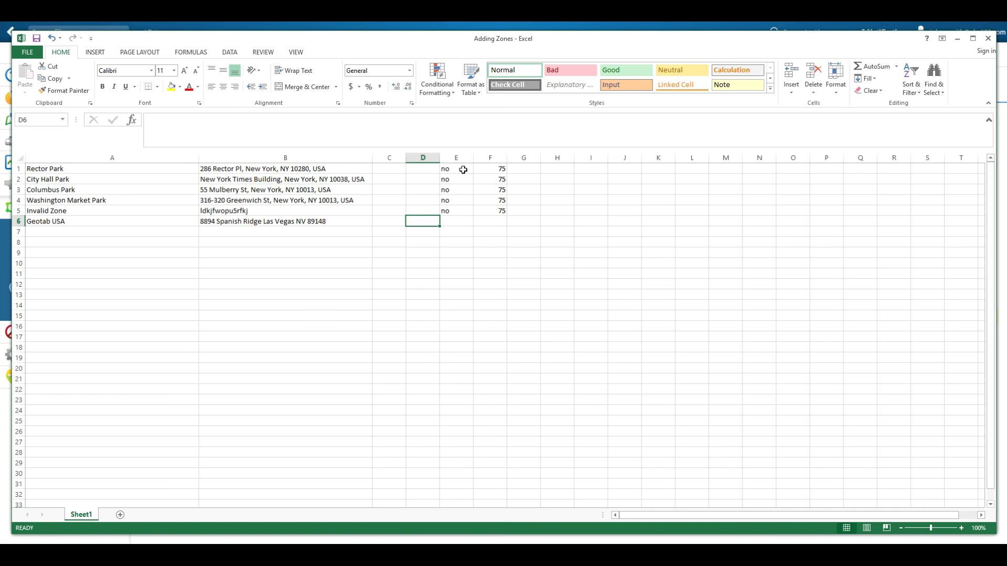
pyautogui.click(461, 223)
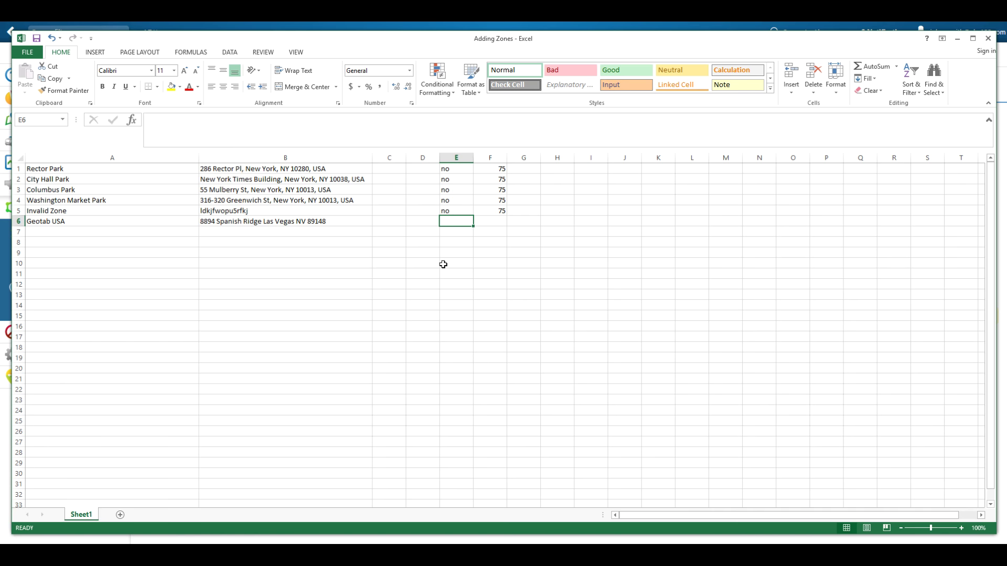
pyautogui.write('no')
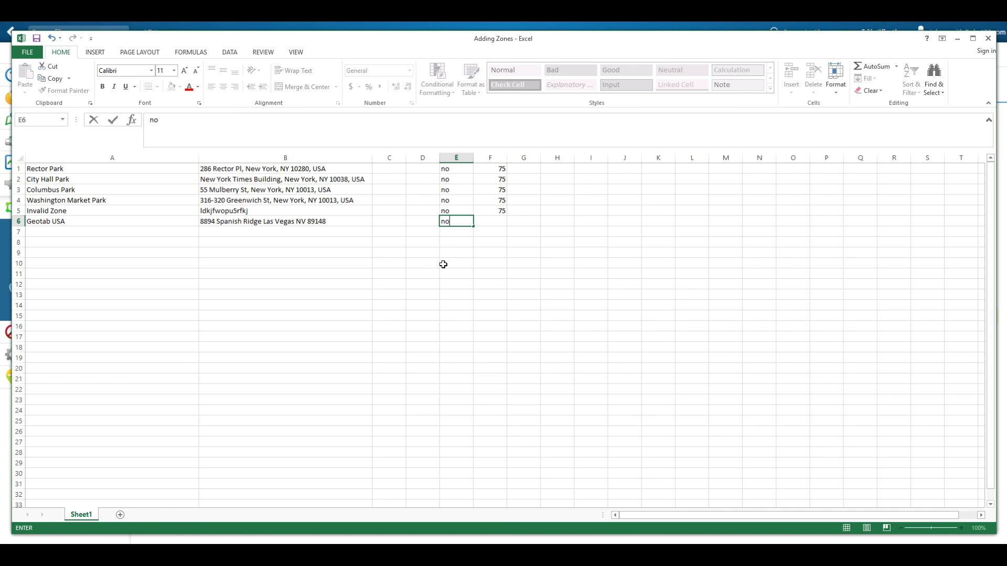
pyautogui.press('Tab')
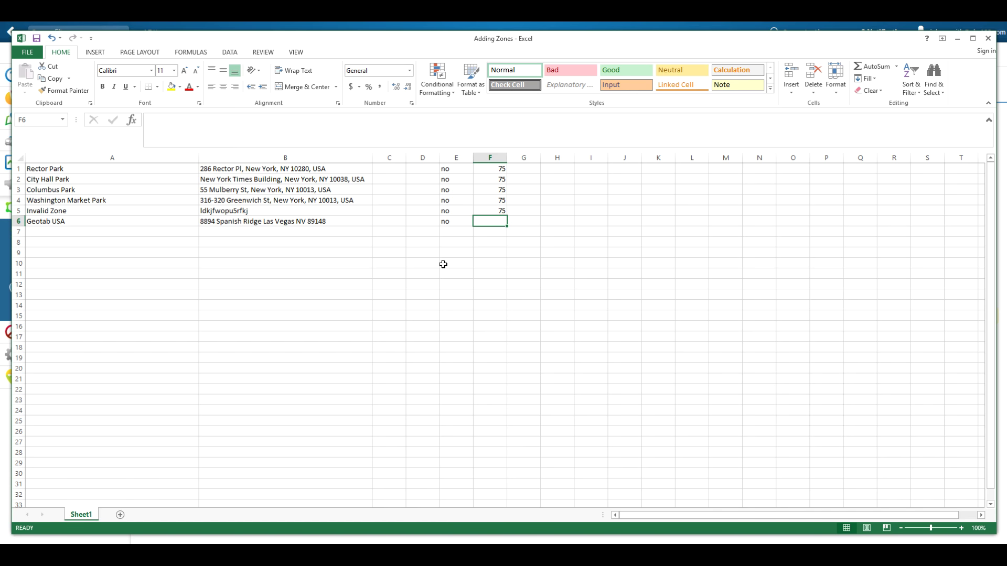
pyautogui.write('75')
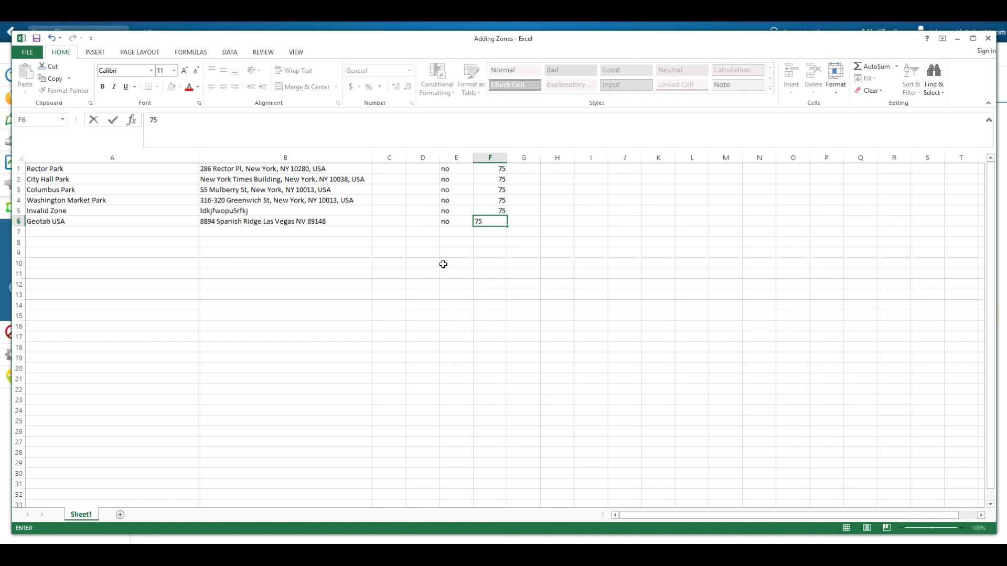
pyautogui.press('Return')
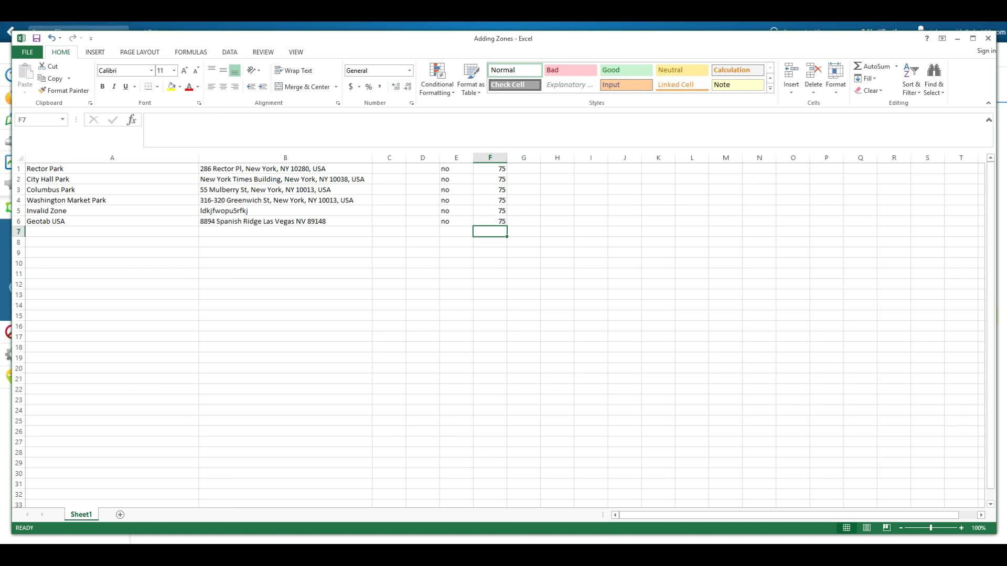
# - Switch back to MyGeotab, load the Adding Zones workbook into Import Zones, and open the invalid zone's address for editing
pyautogui.click(956, 38)
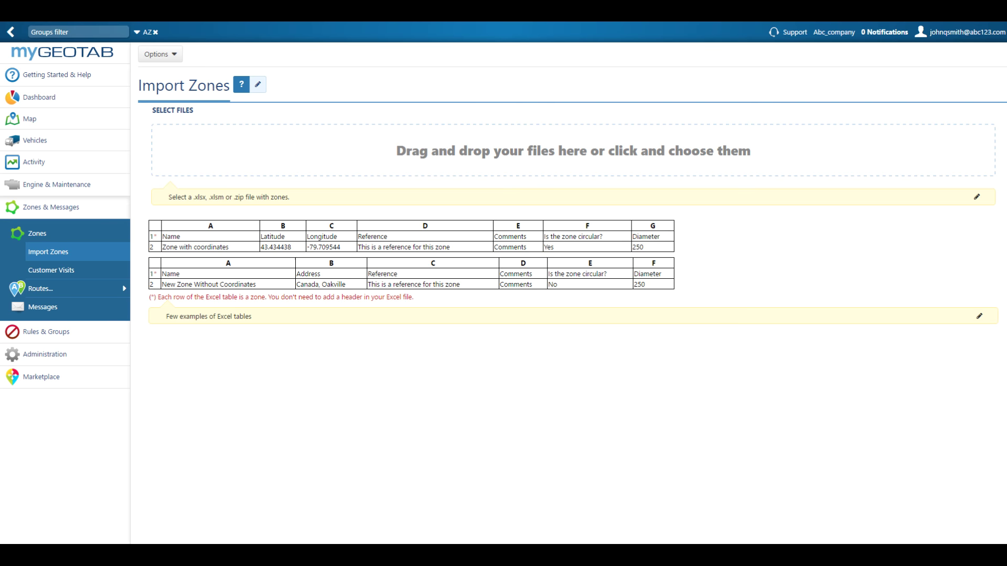
pyautogui.moveTo(93, 308); pyautogui.dragTo(388, 161)
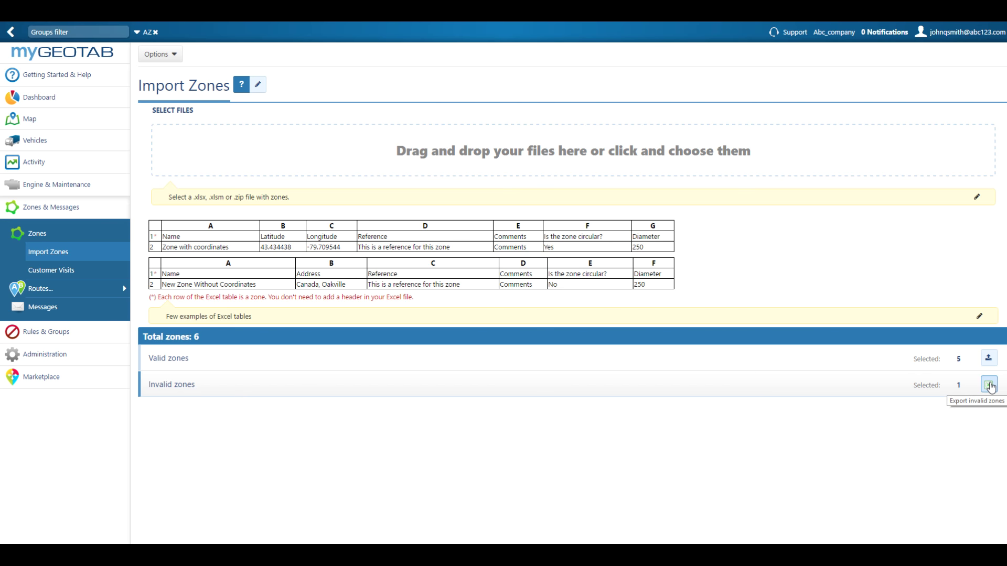
pyautogui.click(577, 391)
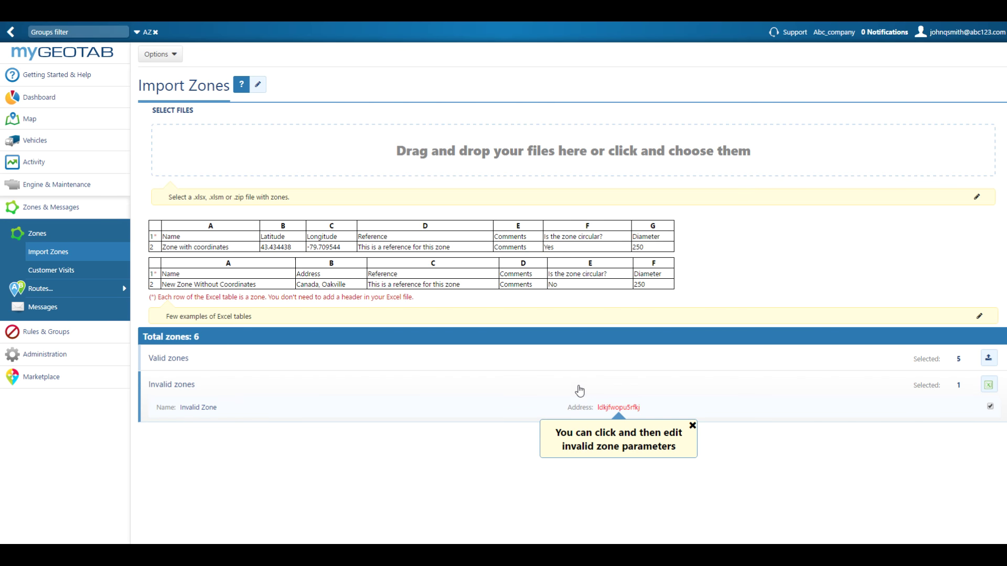
pyautogui.click(605, 409)
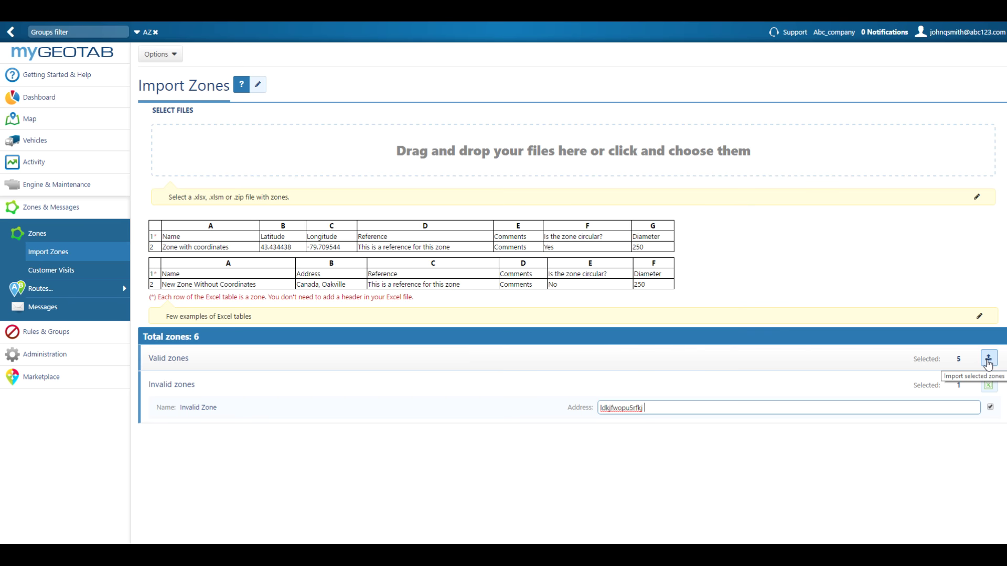
# - Import the selected valid zones and open the Zones list
pyautogui.click(989, 365)
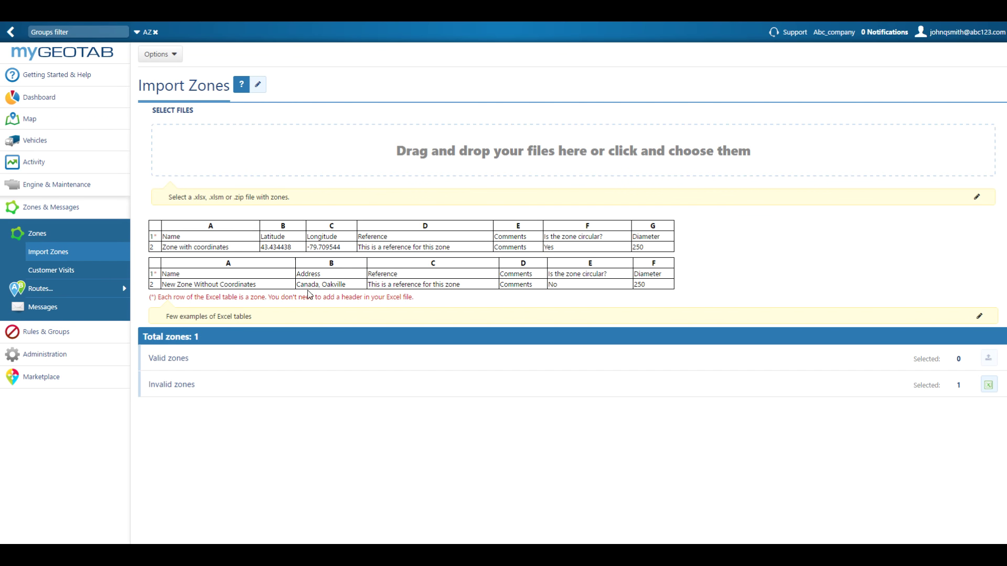
pyautogui.click(108, 237)
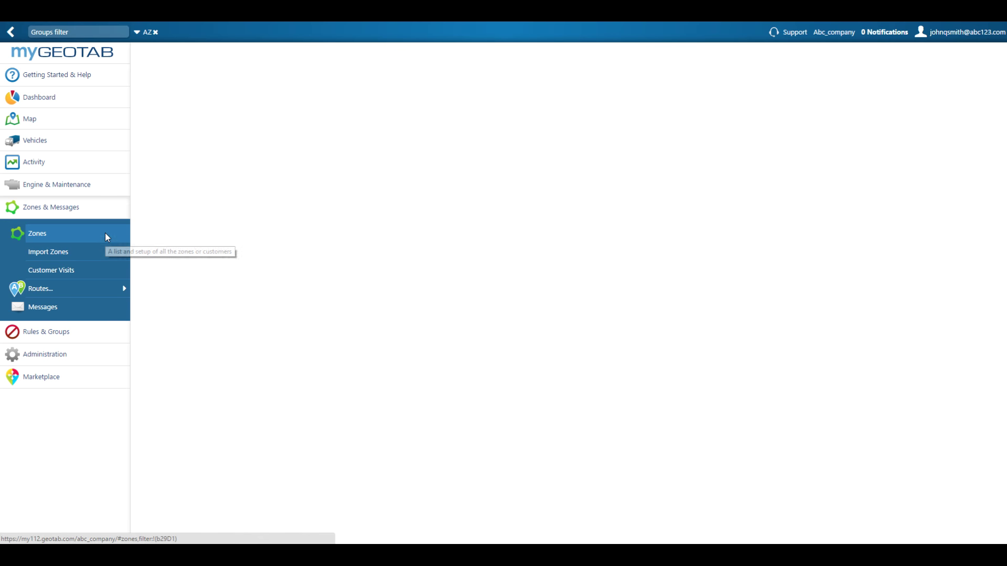